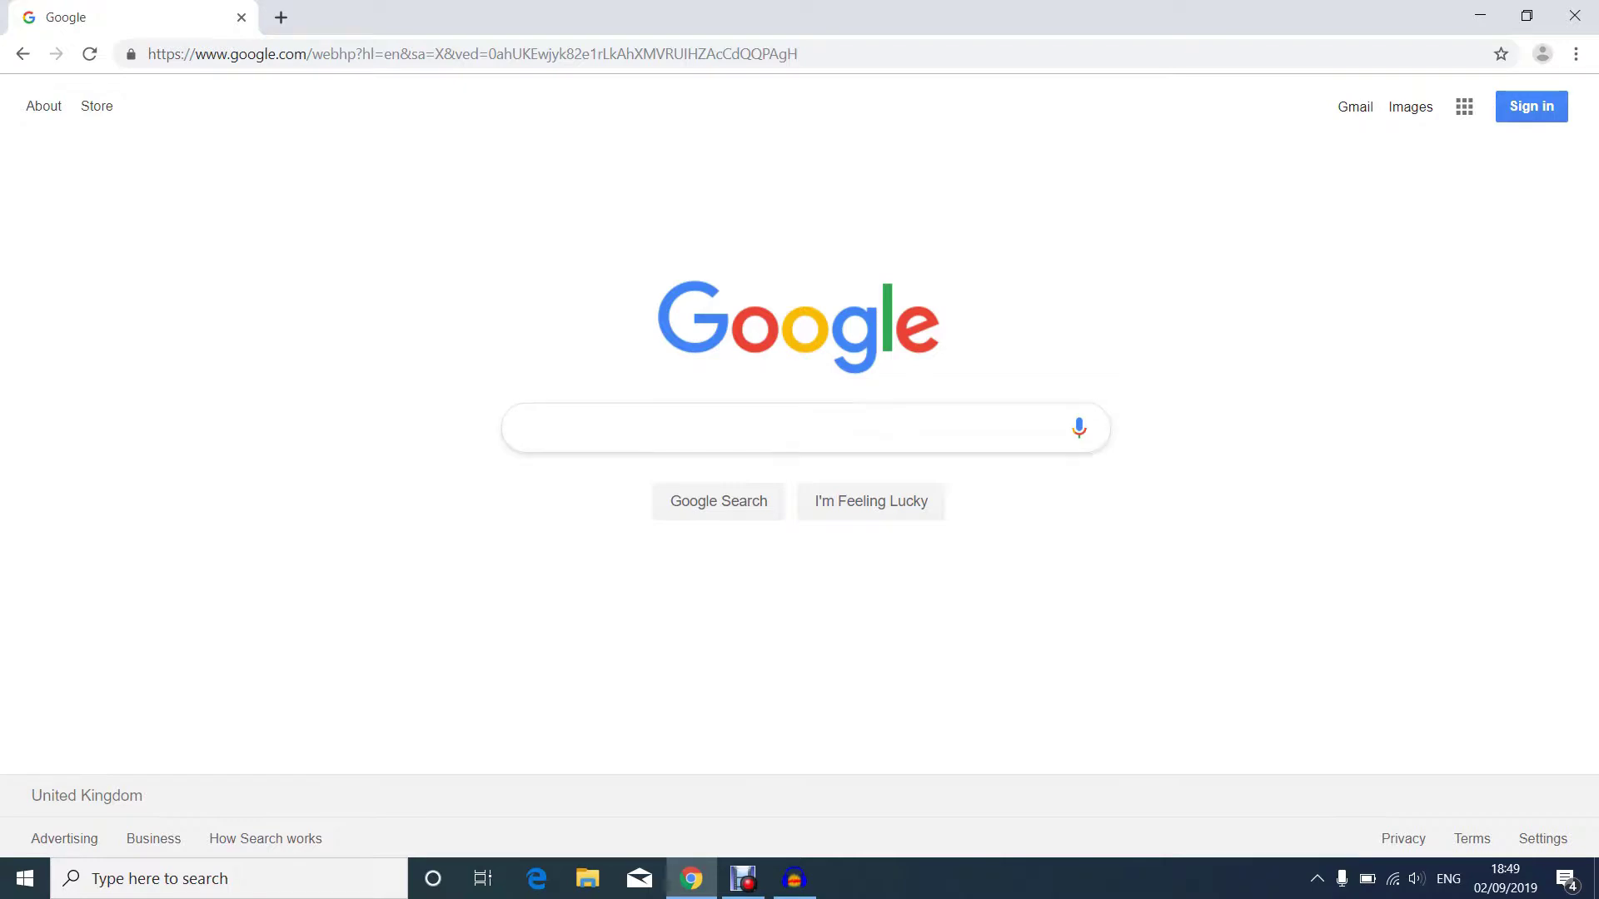
{"action": "type", "text": "a"}
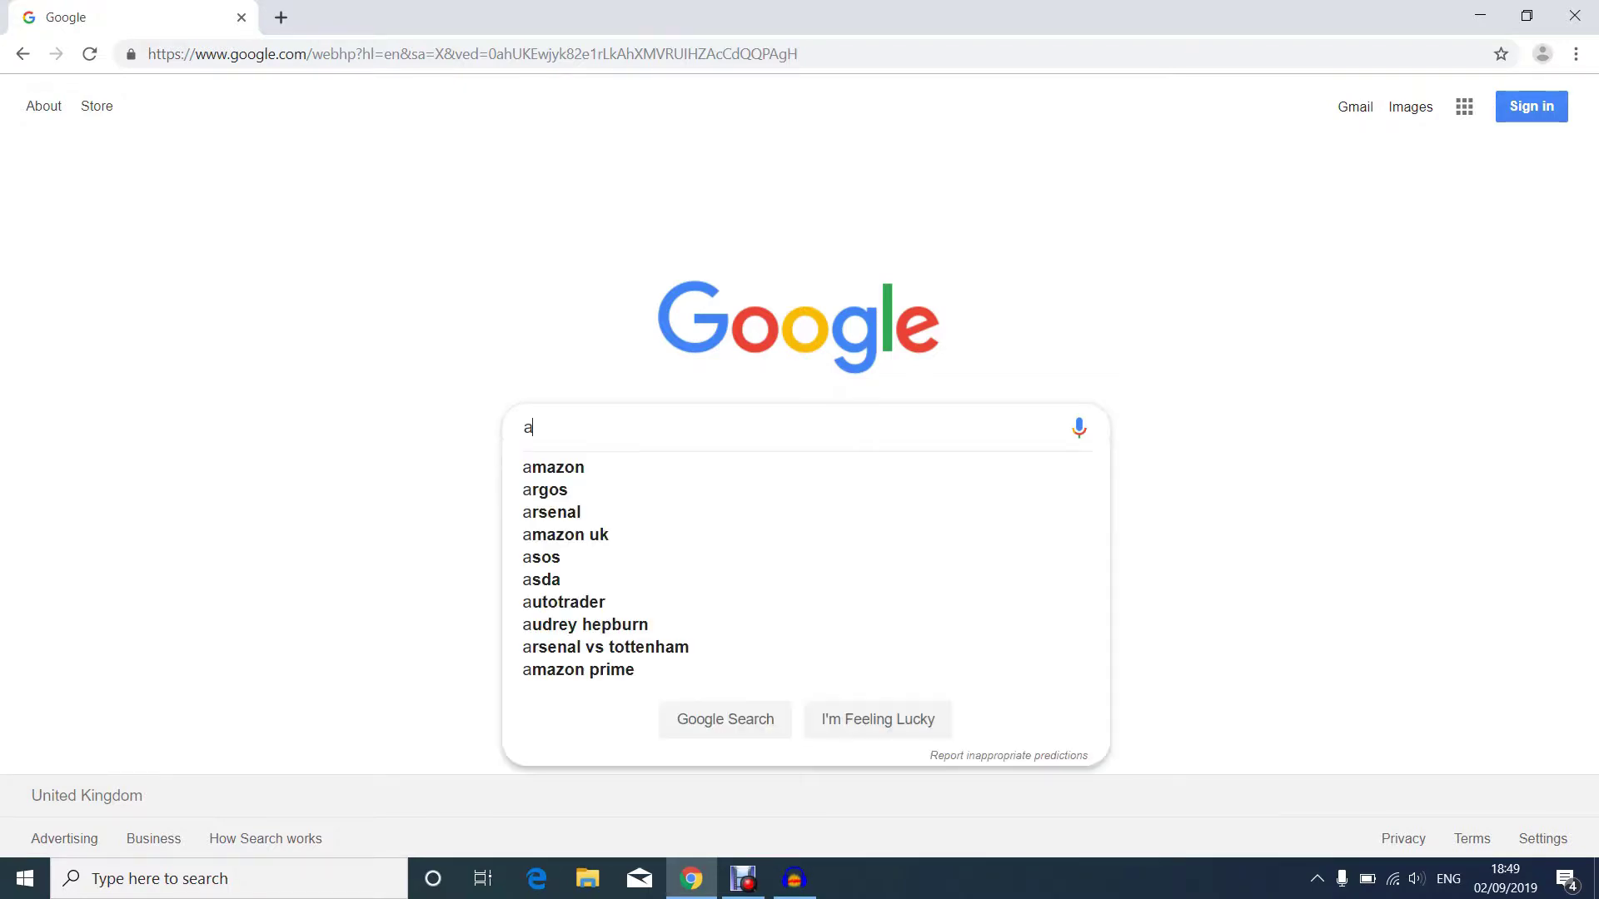
{"action": "type", "text": "dblockplus"}
- Search Google for 'adblockplus' and open the official adblockplus.org result
{"action": "key", "text": "Return"}
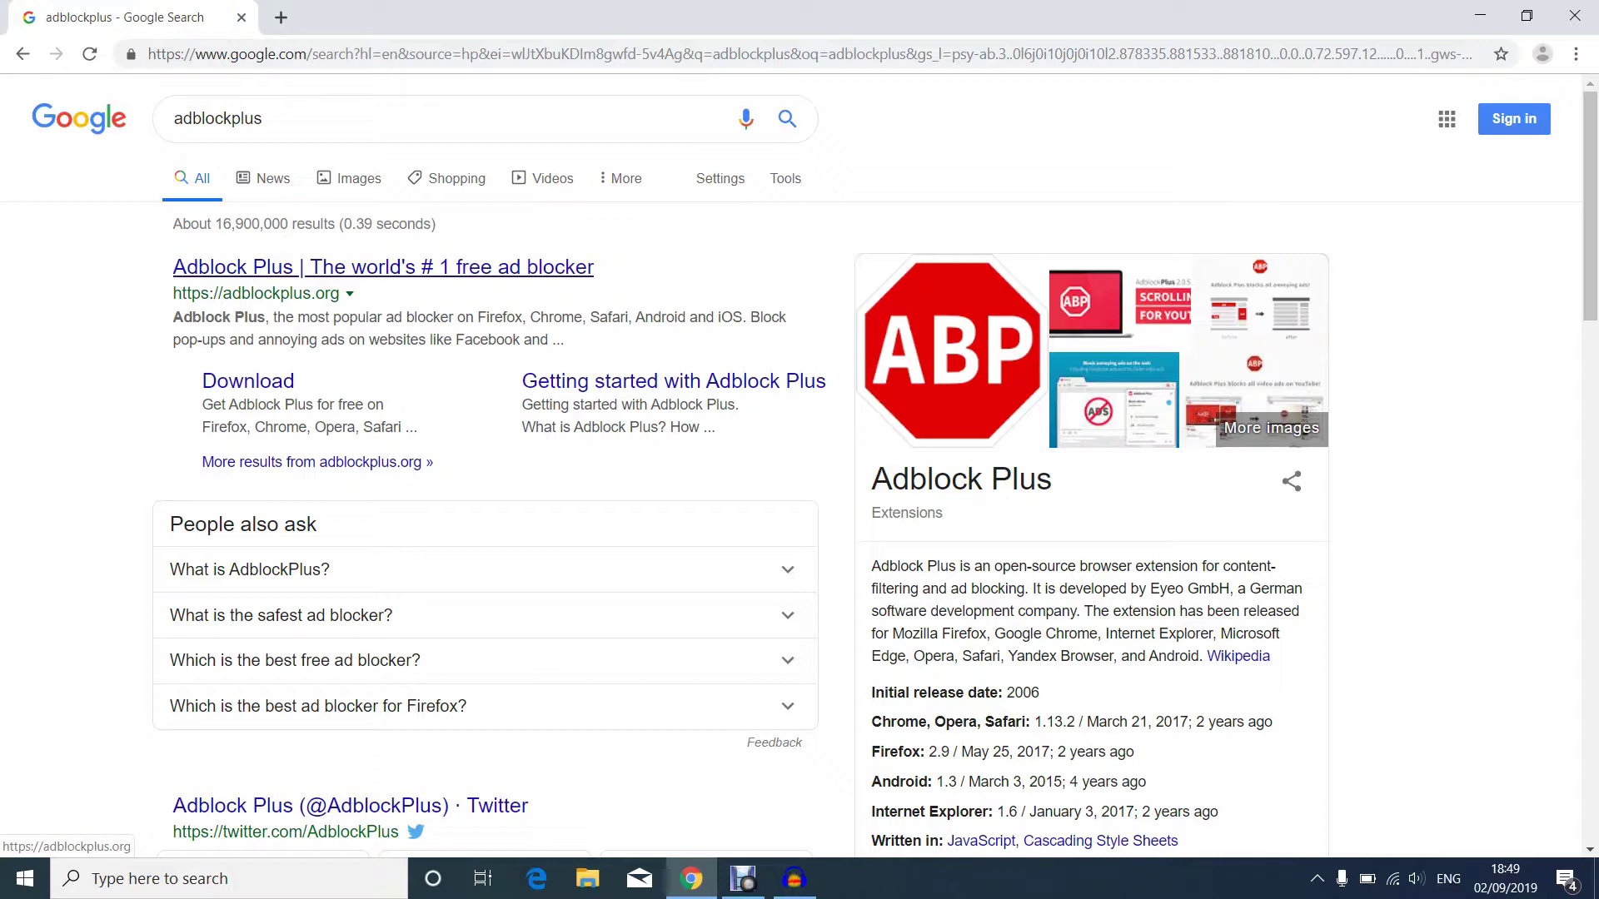
{"action": "left_click", "coordinate": [383, 266]}
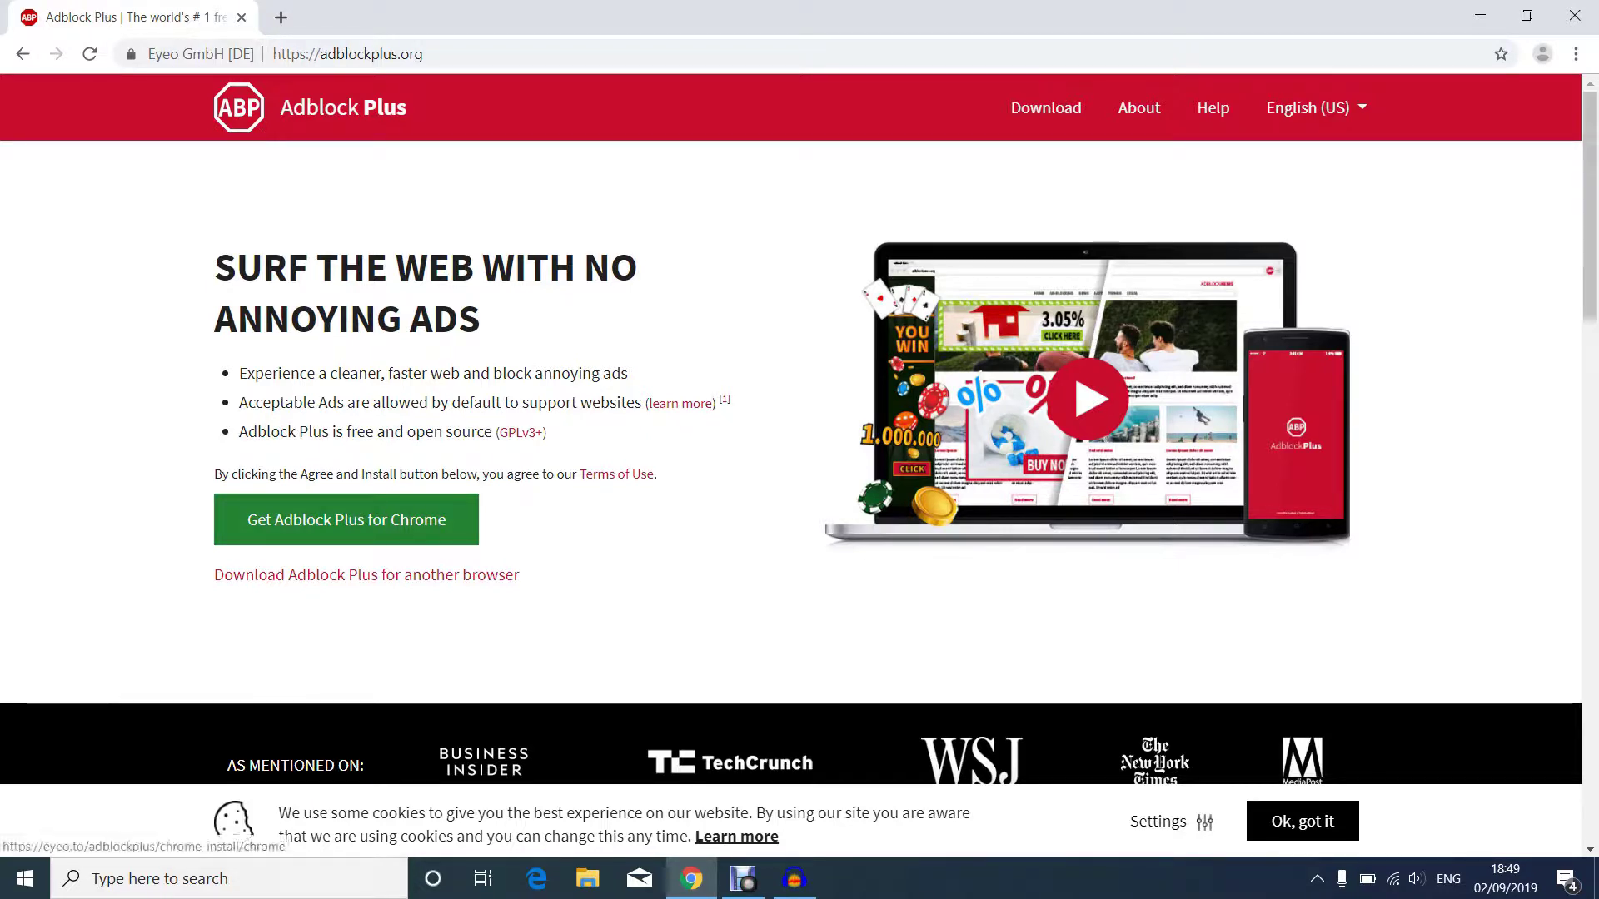
- Add the Adblock Plus extension to Chrome from its Chrome Web Store listing
{"action": "left_click", "coordinate": [346, 519]}
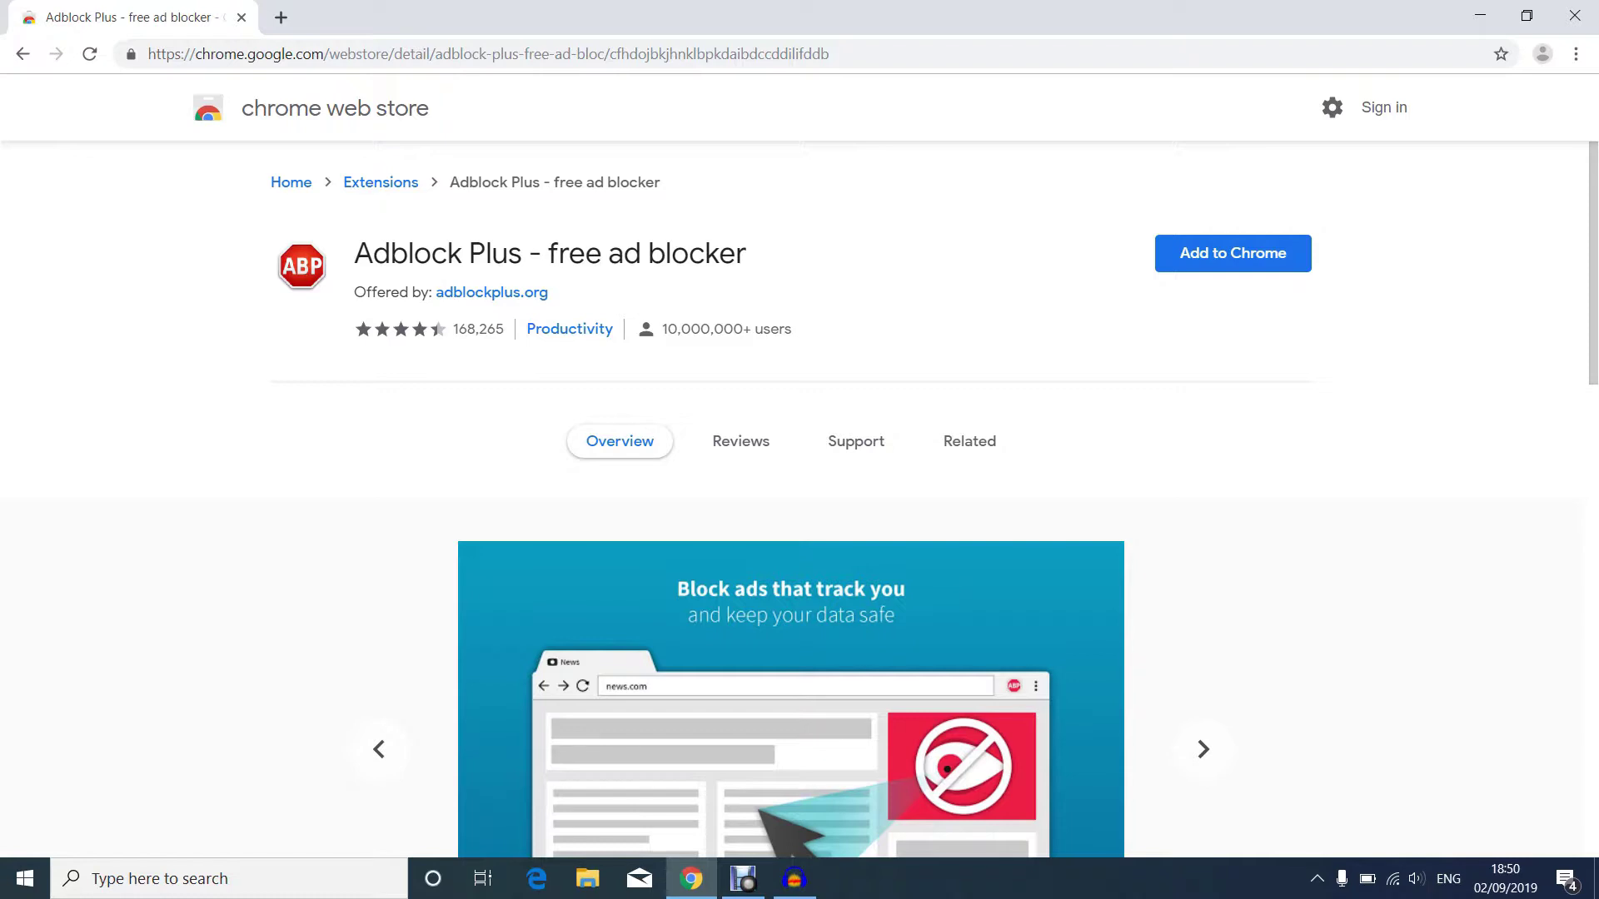
{"action": "left_click", "coordinate": [1232, 253]}
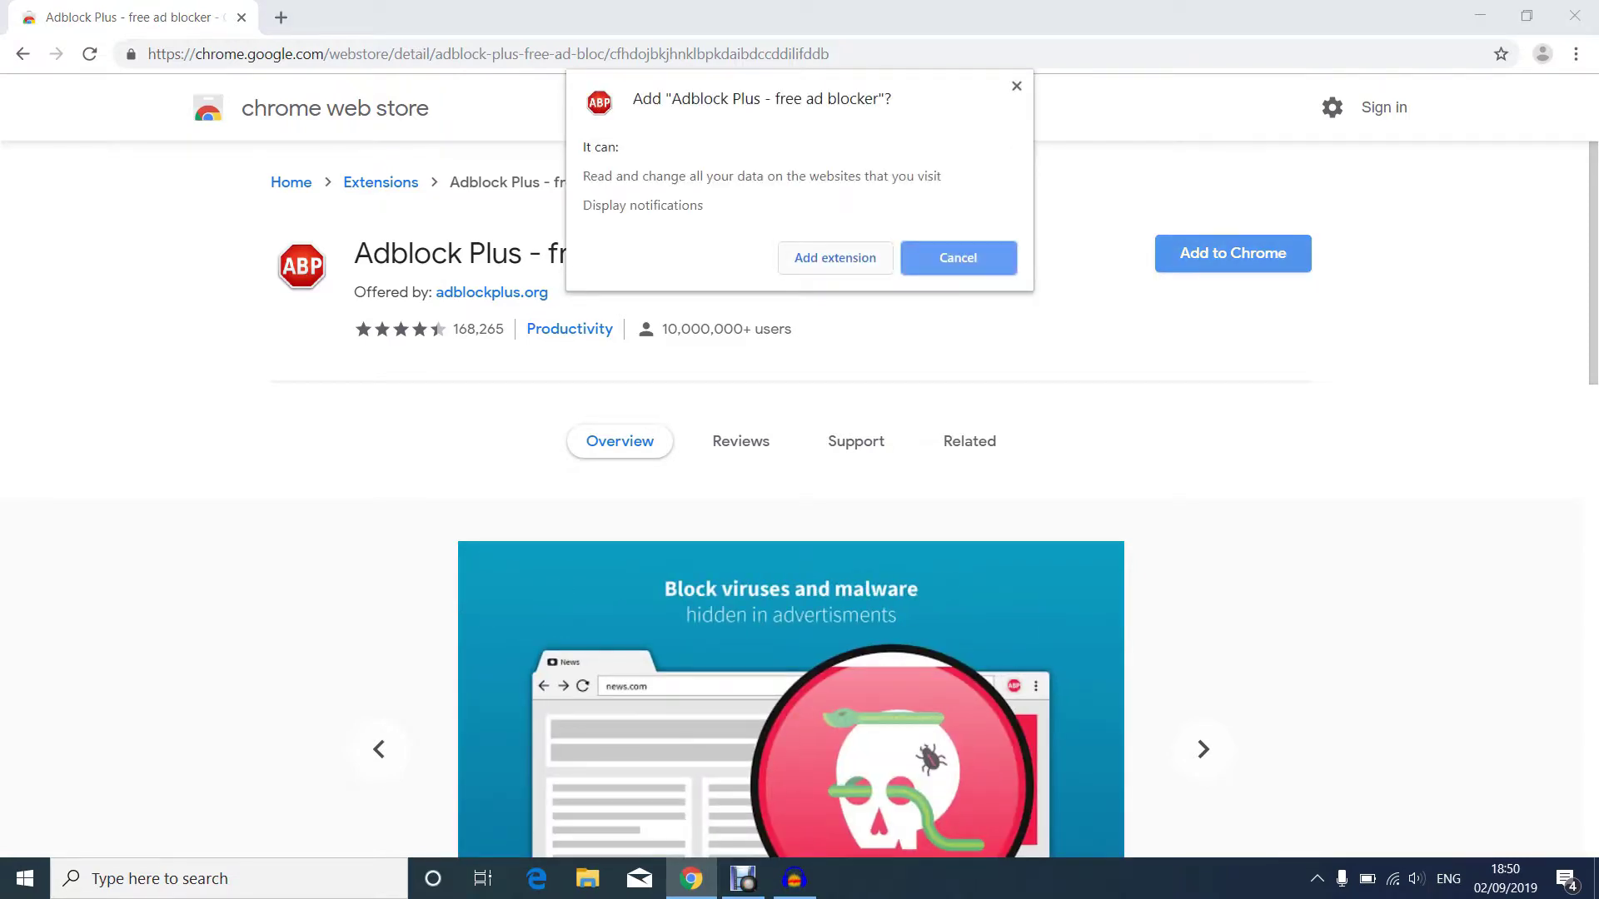
{"action": "key", "text": "Escape"}
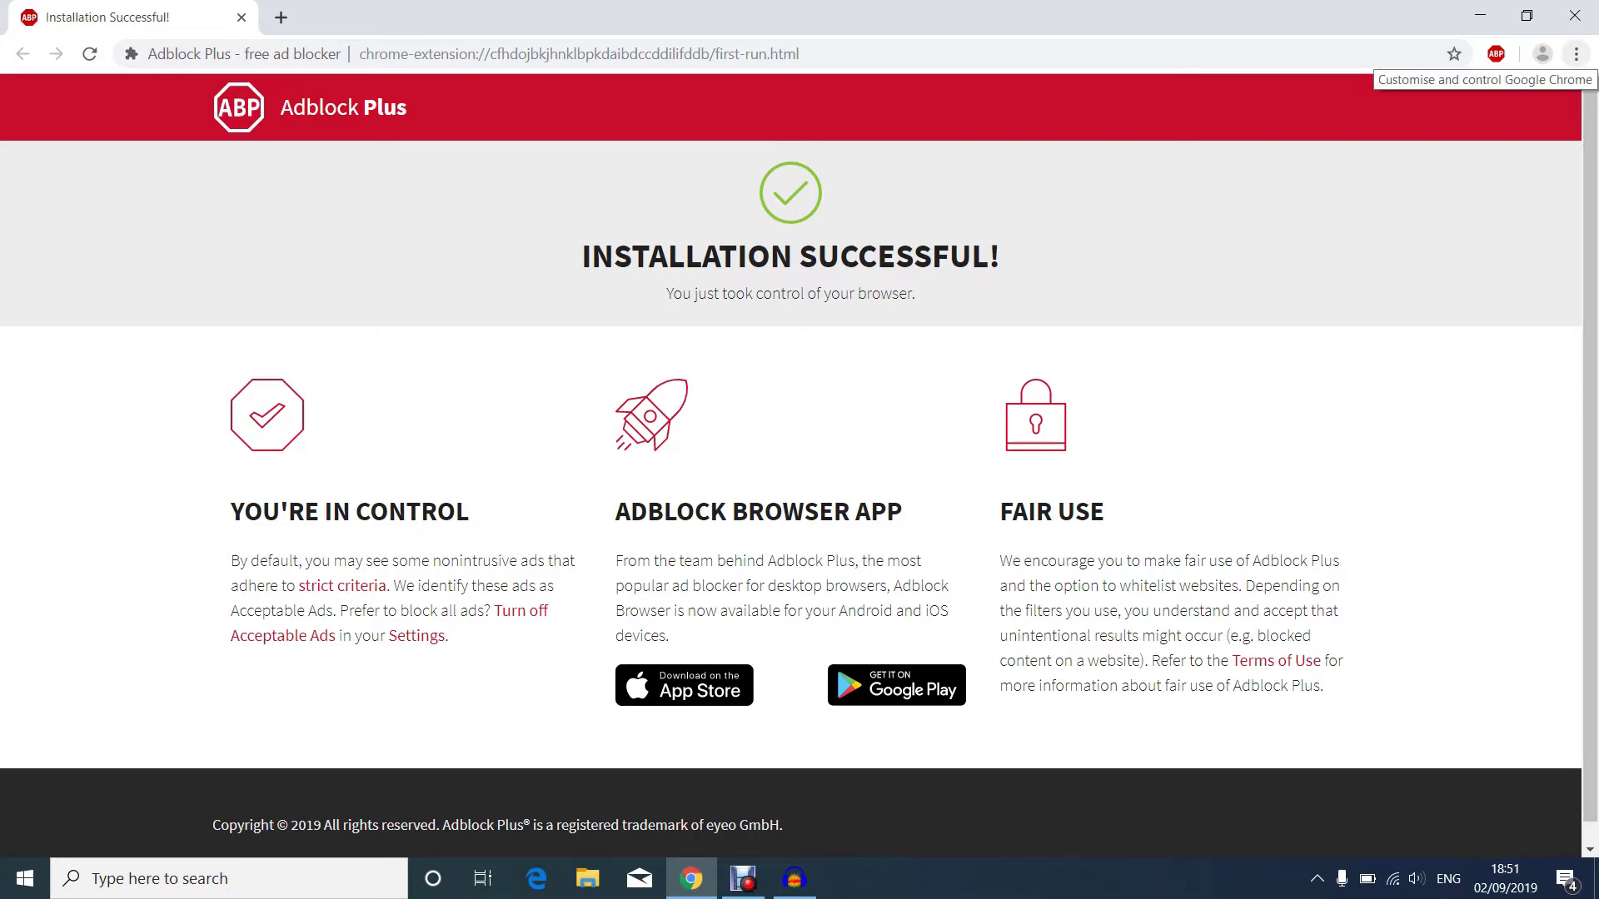
- Open Chrome's three-dot menu to reach Settings > Extensions
{"action": "left_click", "coordinate": [1575, 53]}
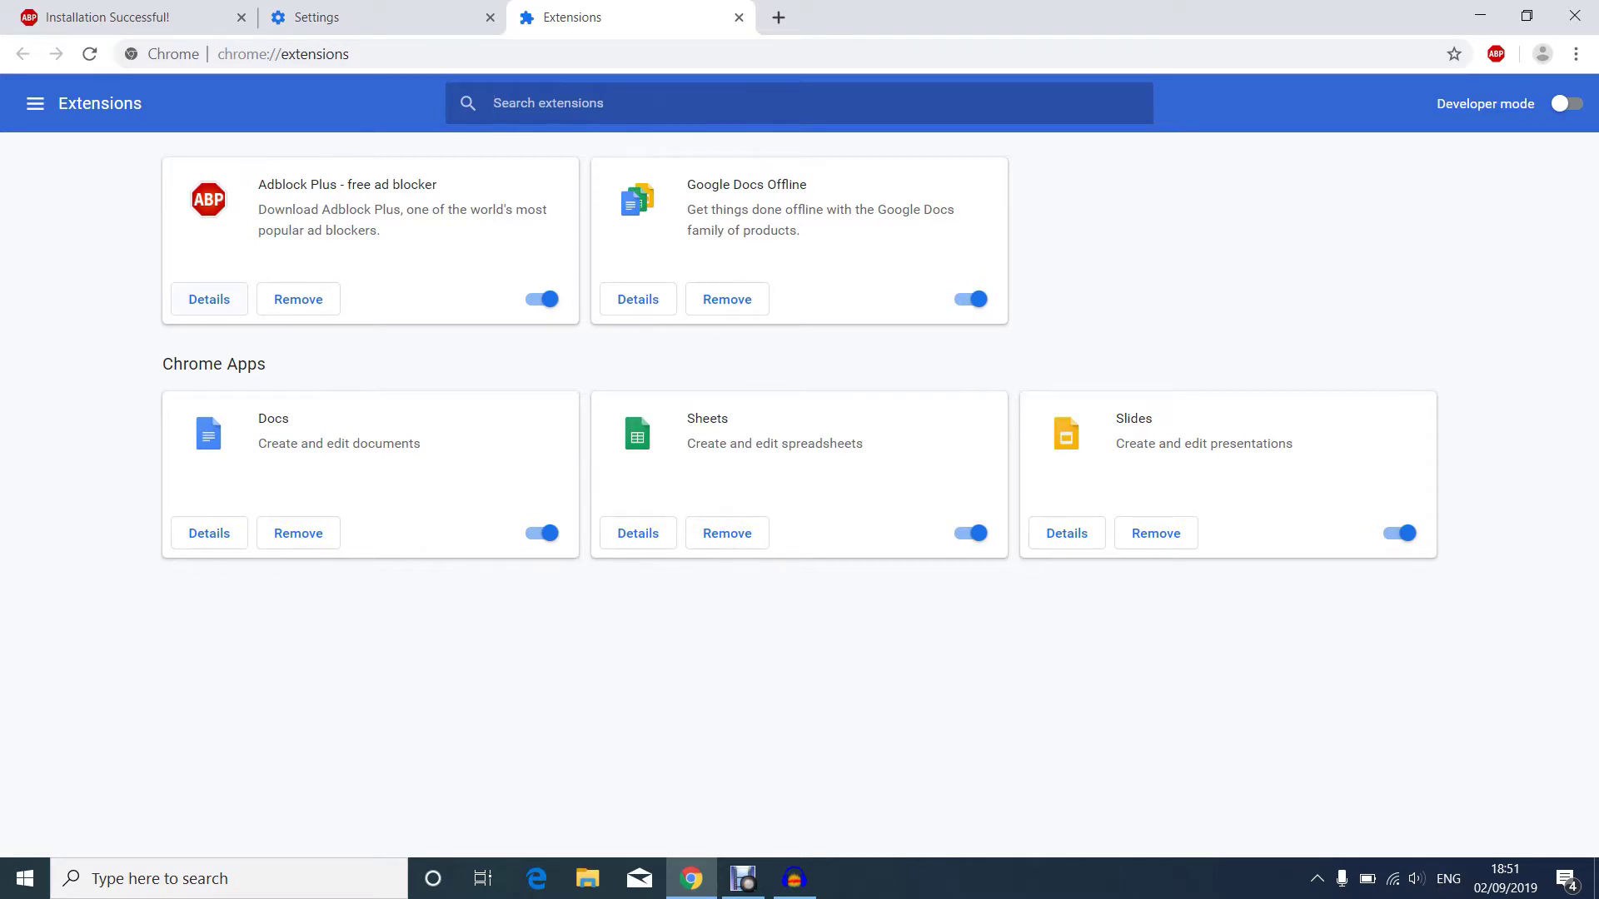
- Turn on 'Allow in incognito' in Adblock Plus details, then close the Extensions tab
{"action": "left_click", "coordinate": [208, 299]}
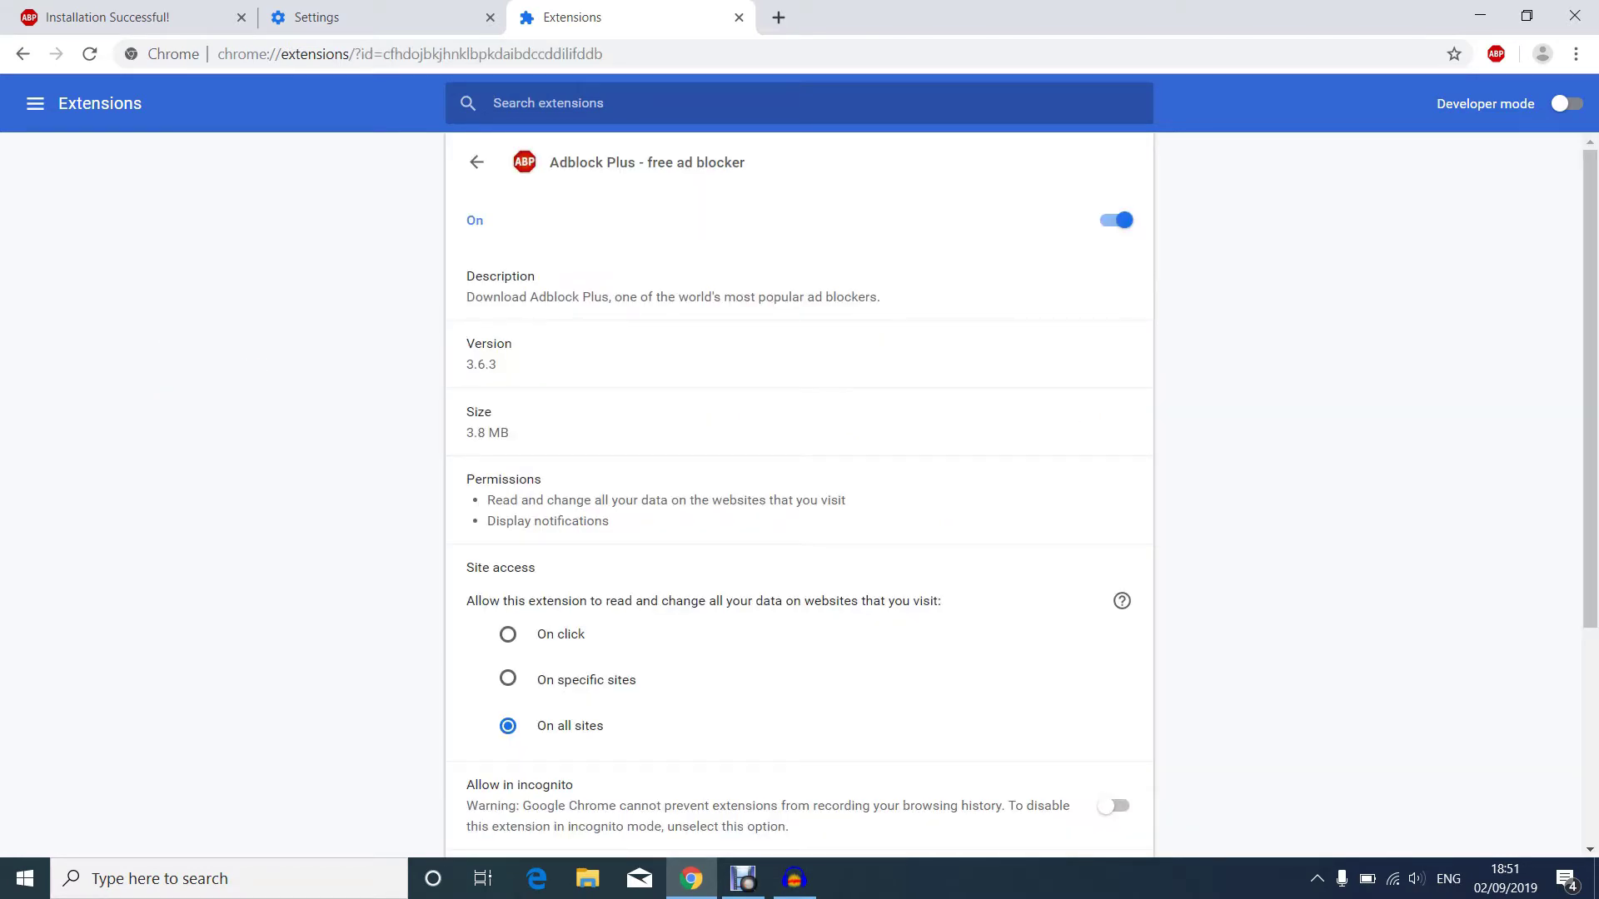
{"action": "scroll", "coordinate": [799, 500], "scroll_direction": "down", "scroll_amount": 3}
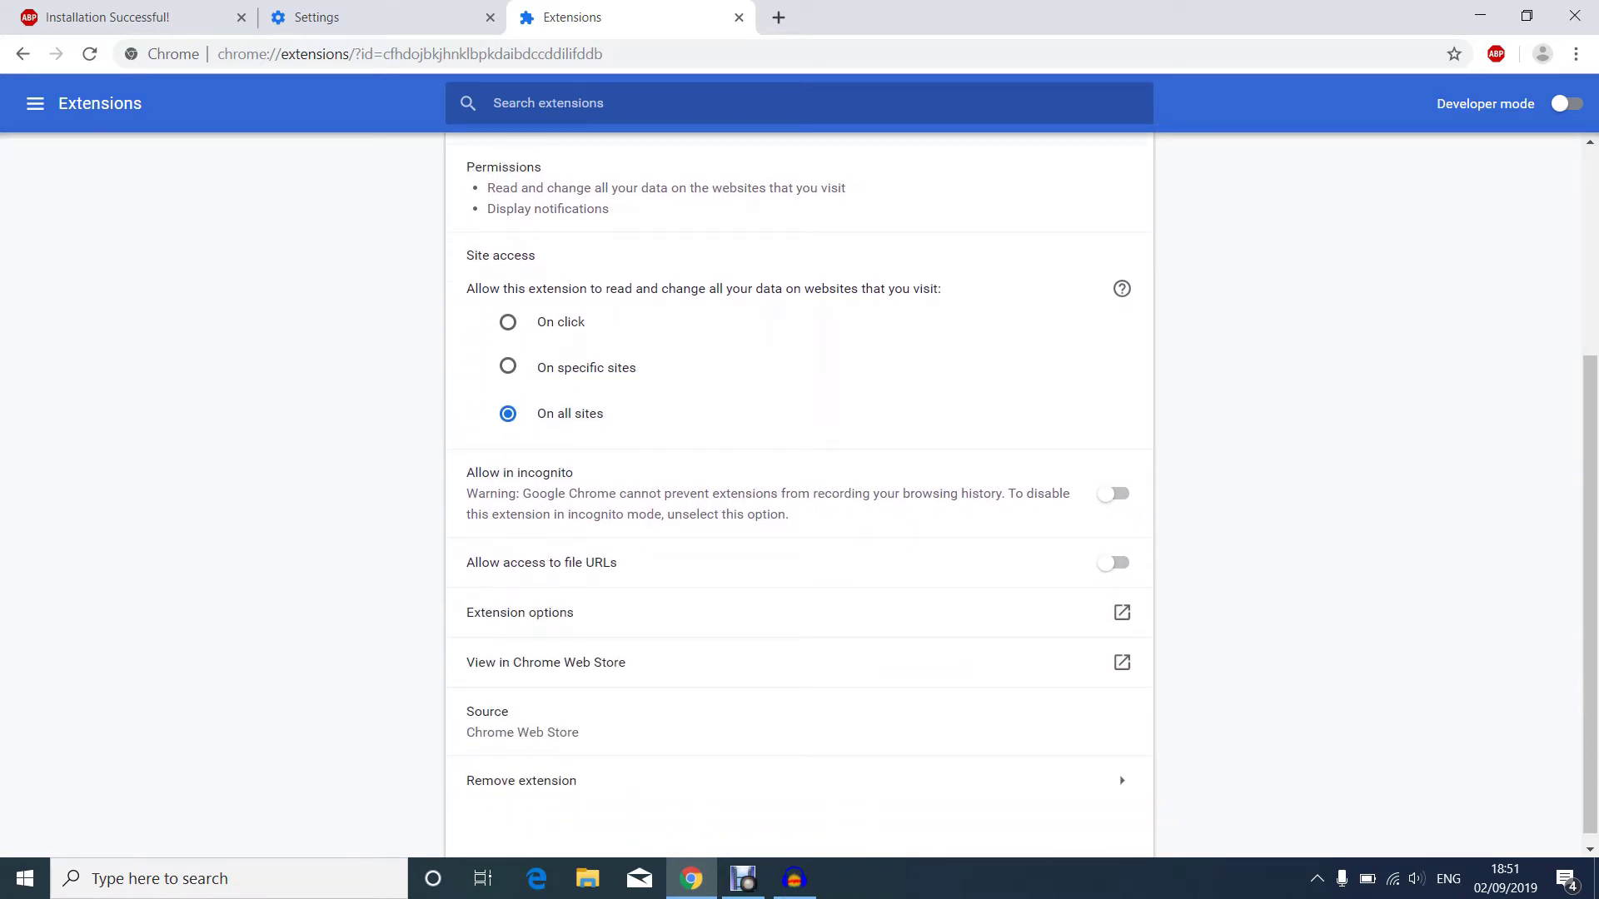
{"action": "left_click", "coordinate": [1116, 494]}
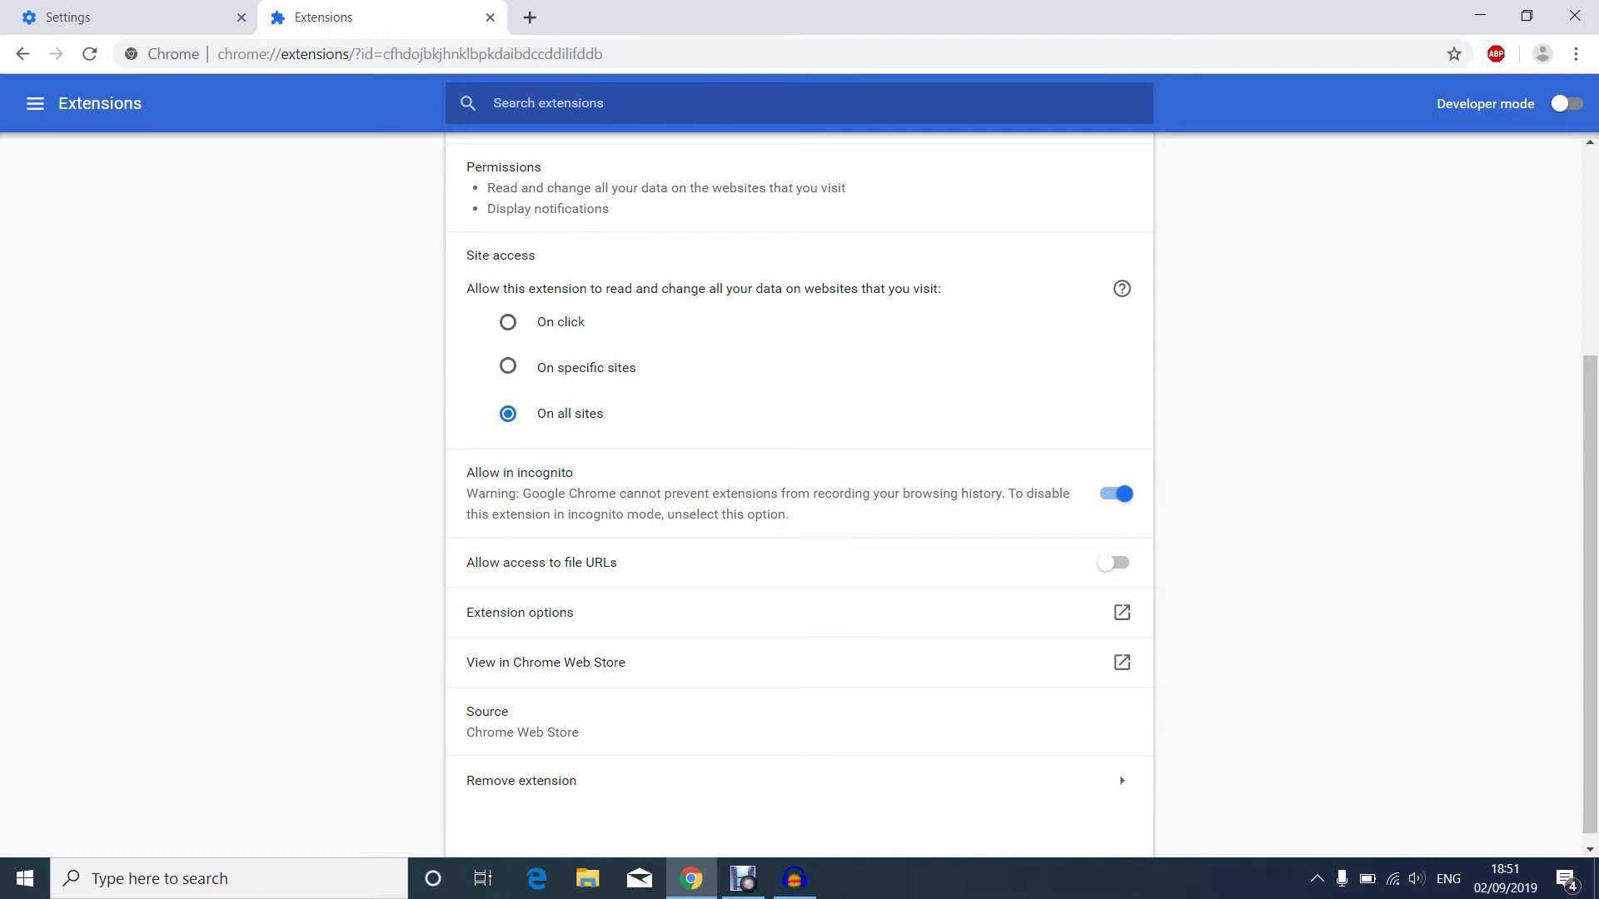
{"action": "scroll", "coordinate": [799, 487], "scroll_direction": "up", "scroll_amount": 1}
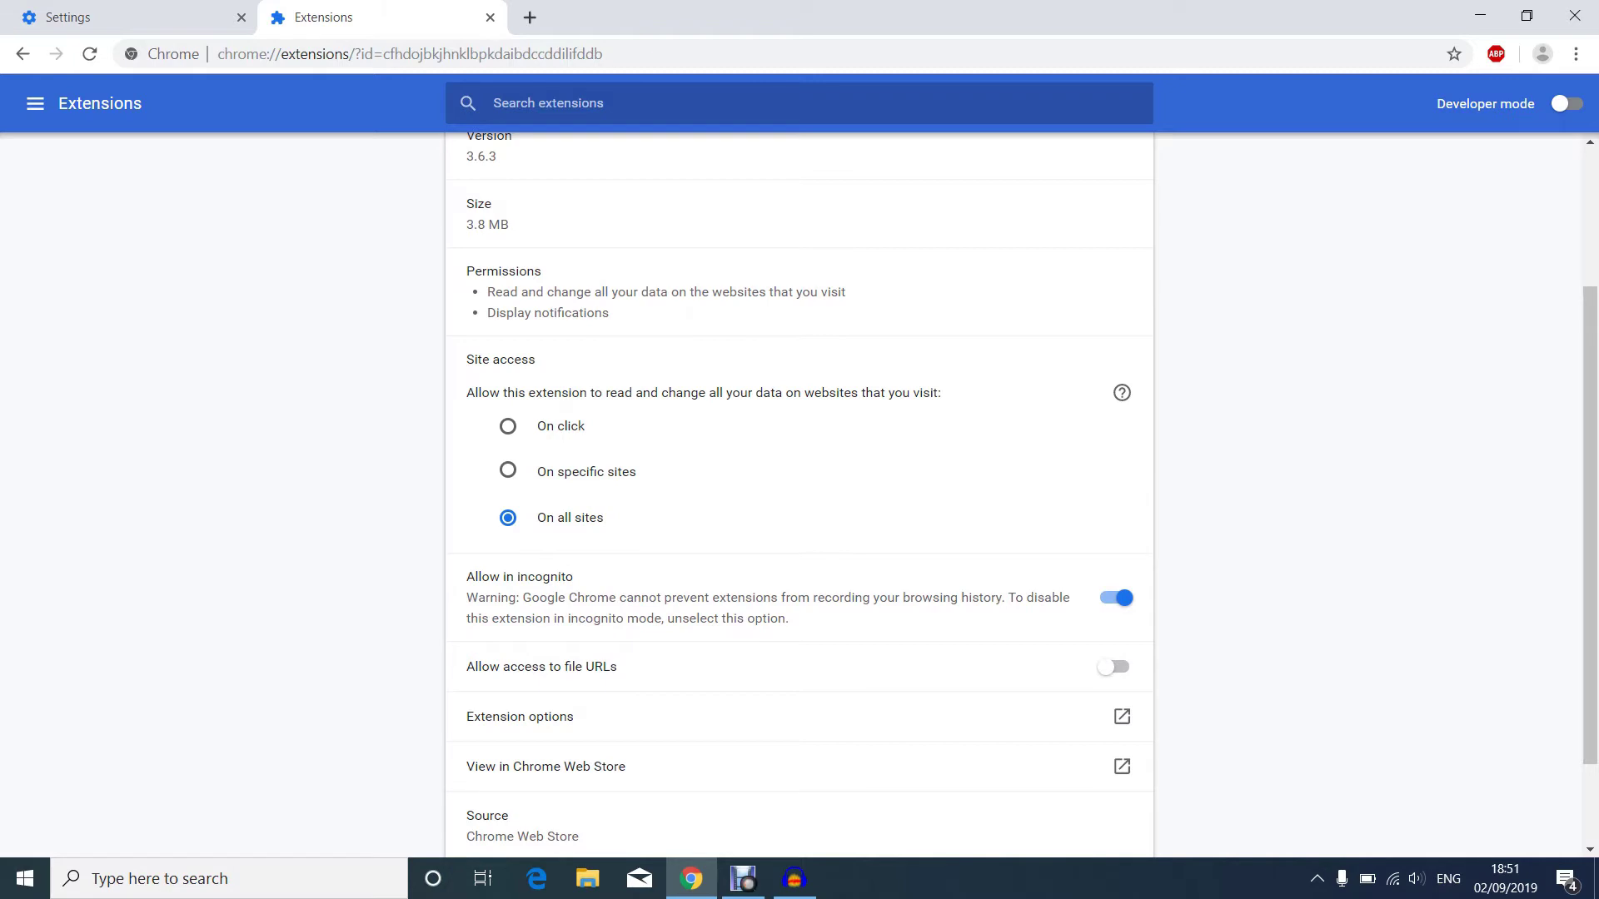
{"action": "scroll", "coordinate": [799, 491], "scroll_direction": "up", "scroll_amount": 2}
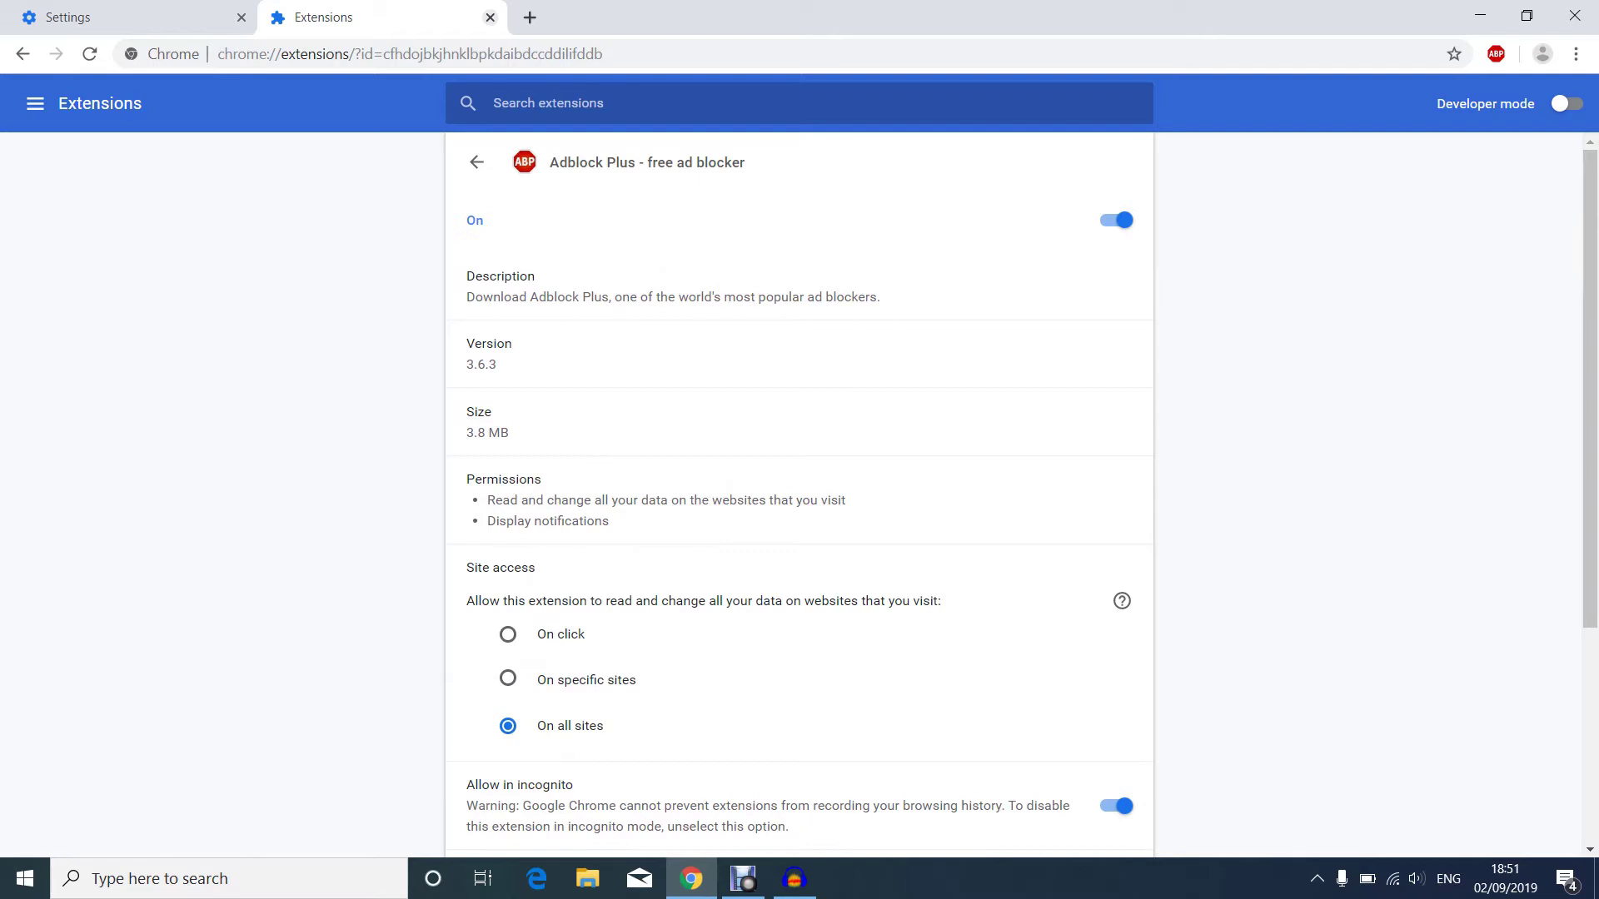
{"action": "left_click", "coordinate": [489, 16]}
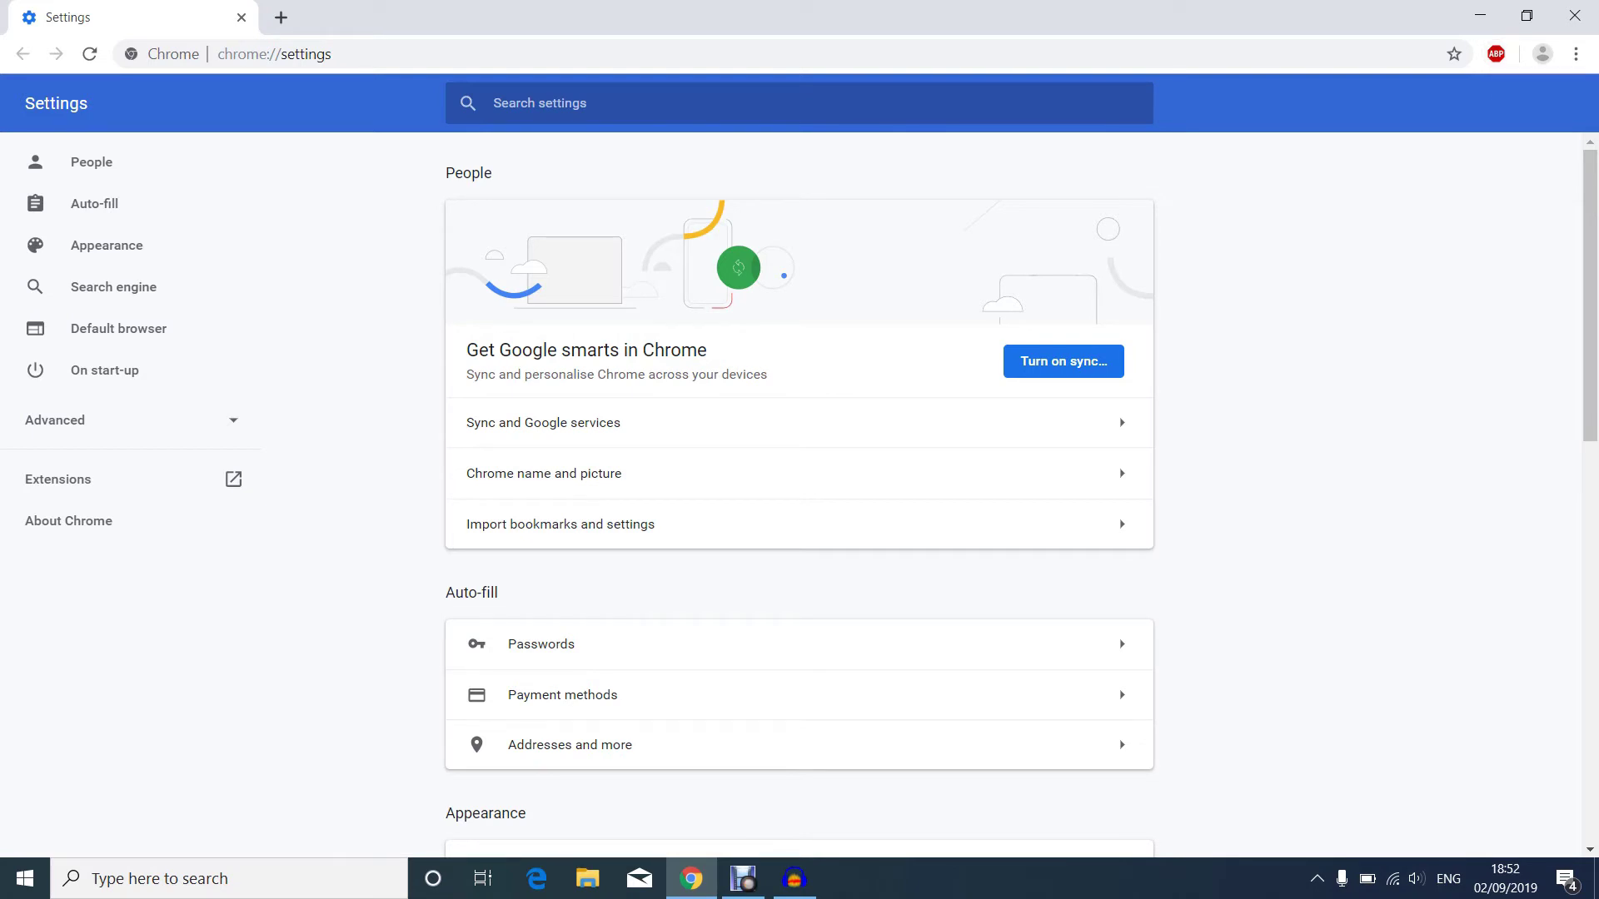
- Open Adblock Plus settings through the ABP toolbar popup's gear icon
{"action": "left_click", "coordinate": [1496, 54]}
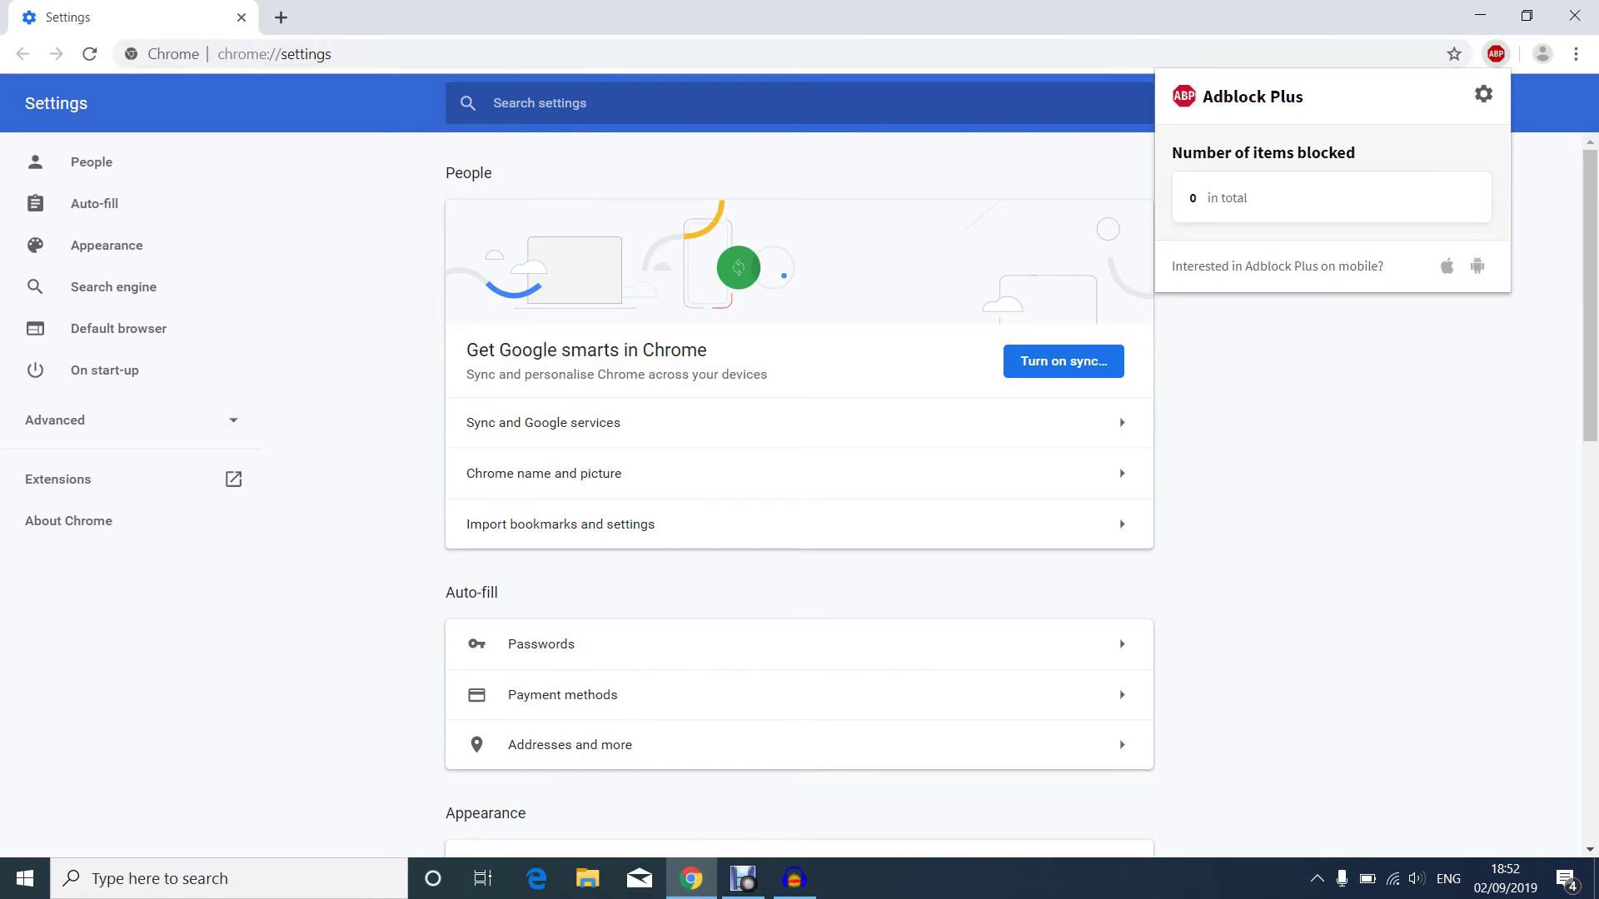
{"action": "left_click", "coordinate": [1483, 93]}
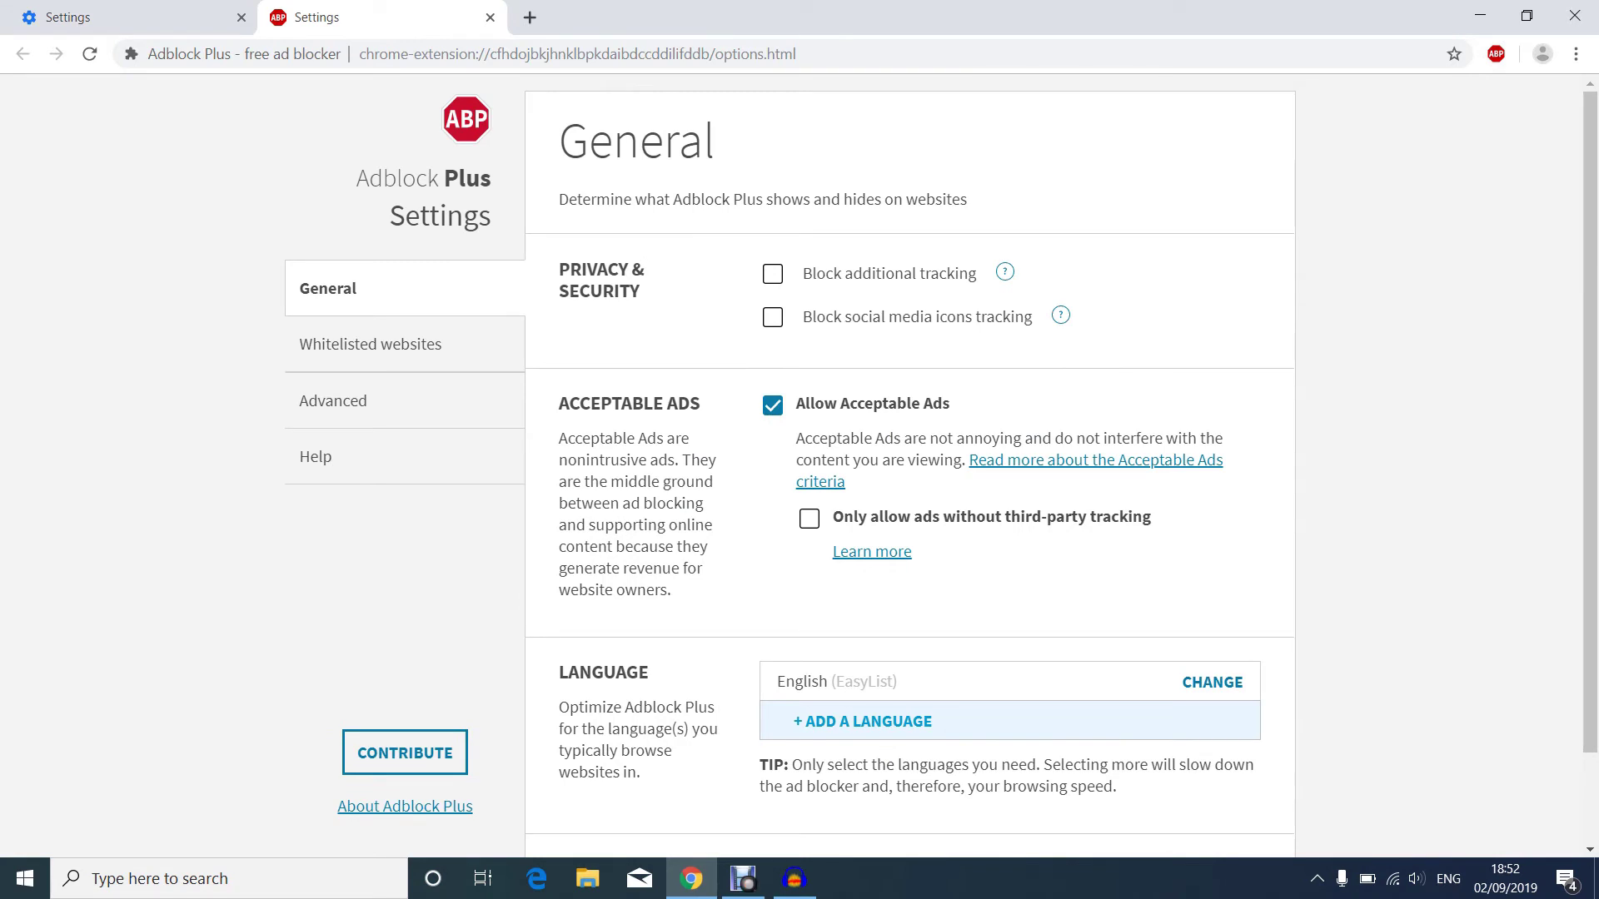
{"action": "left_click", "coordinate": [371, 344]}
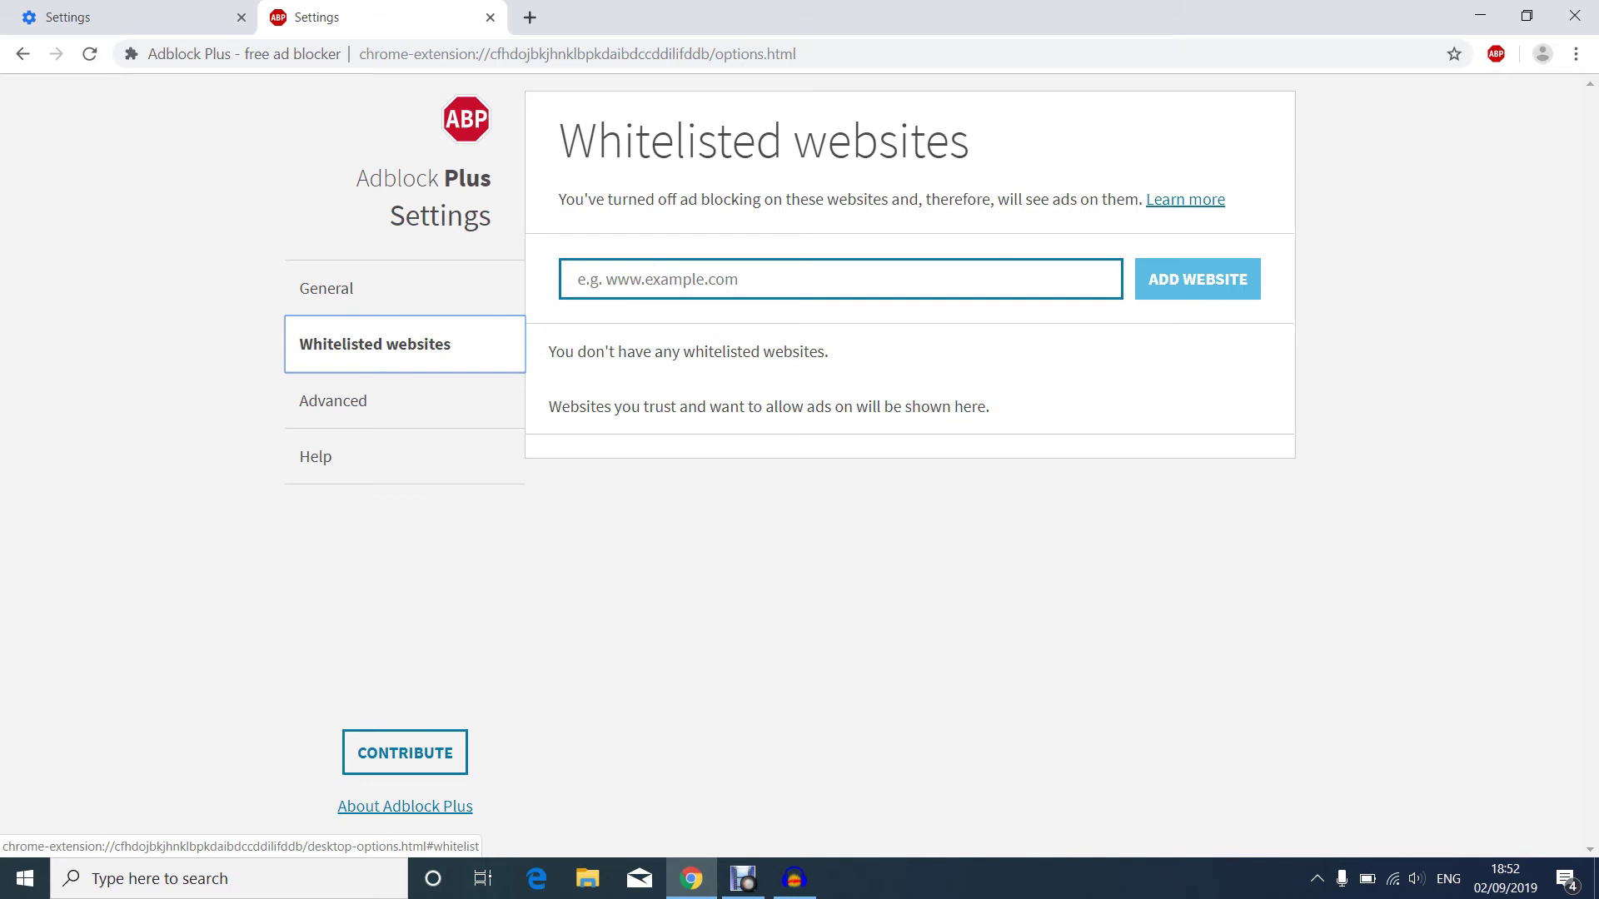
{"action": "key", "text": "Tab"}
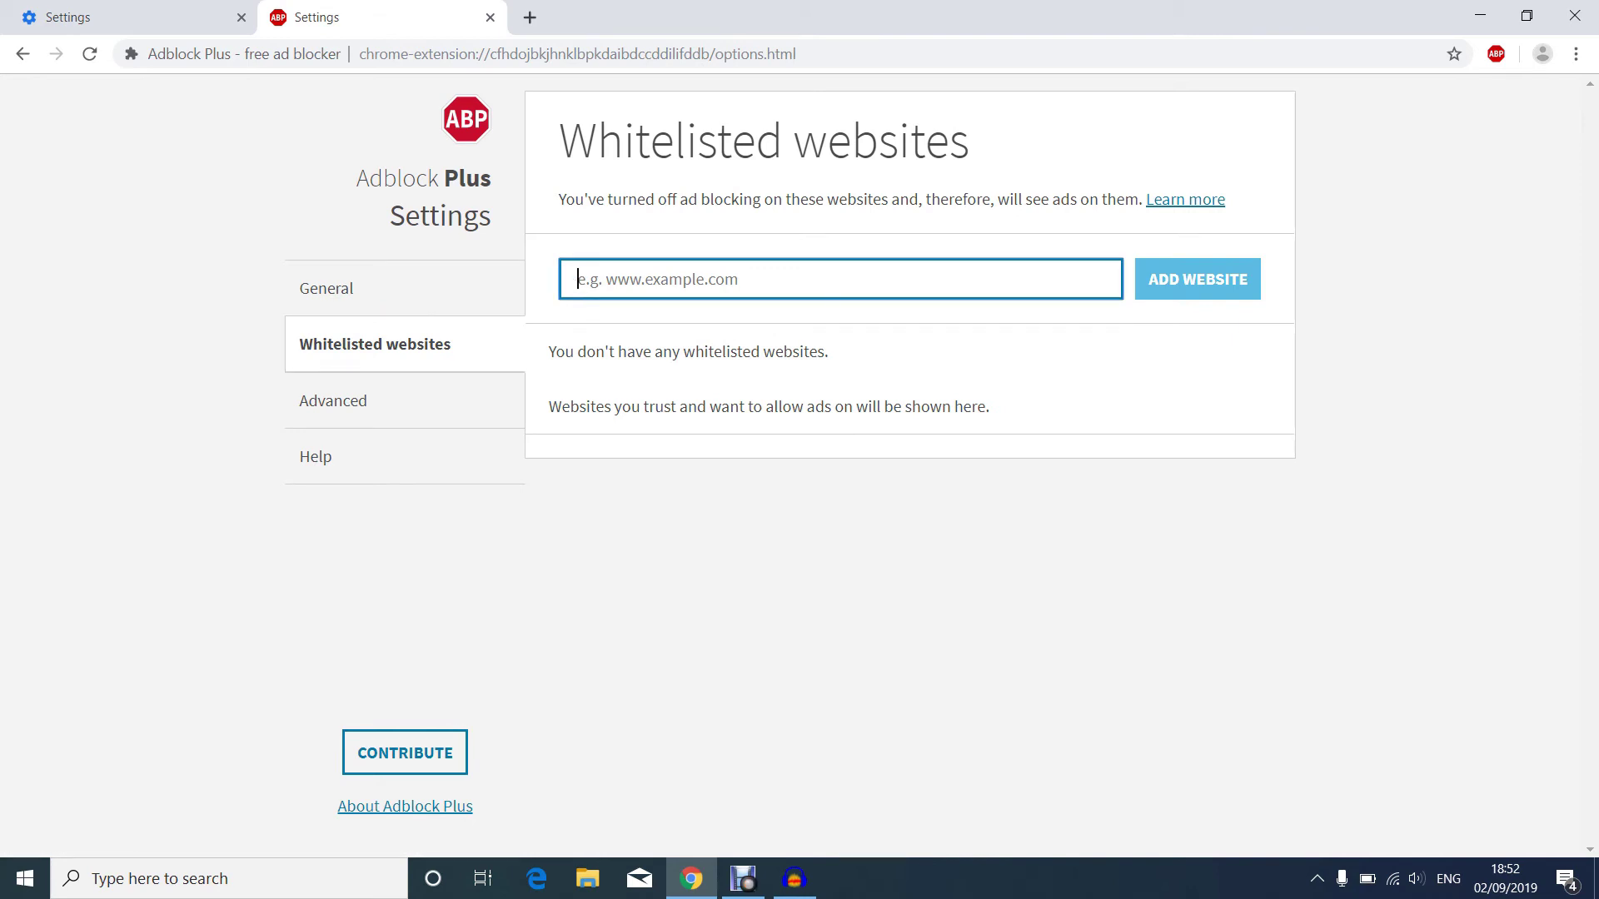
{"action": "left_click", "coordinate": [375, 288]}
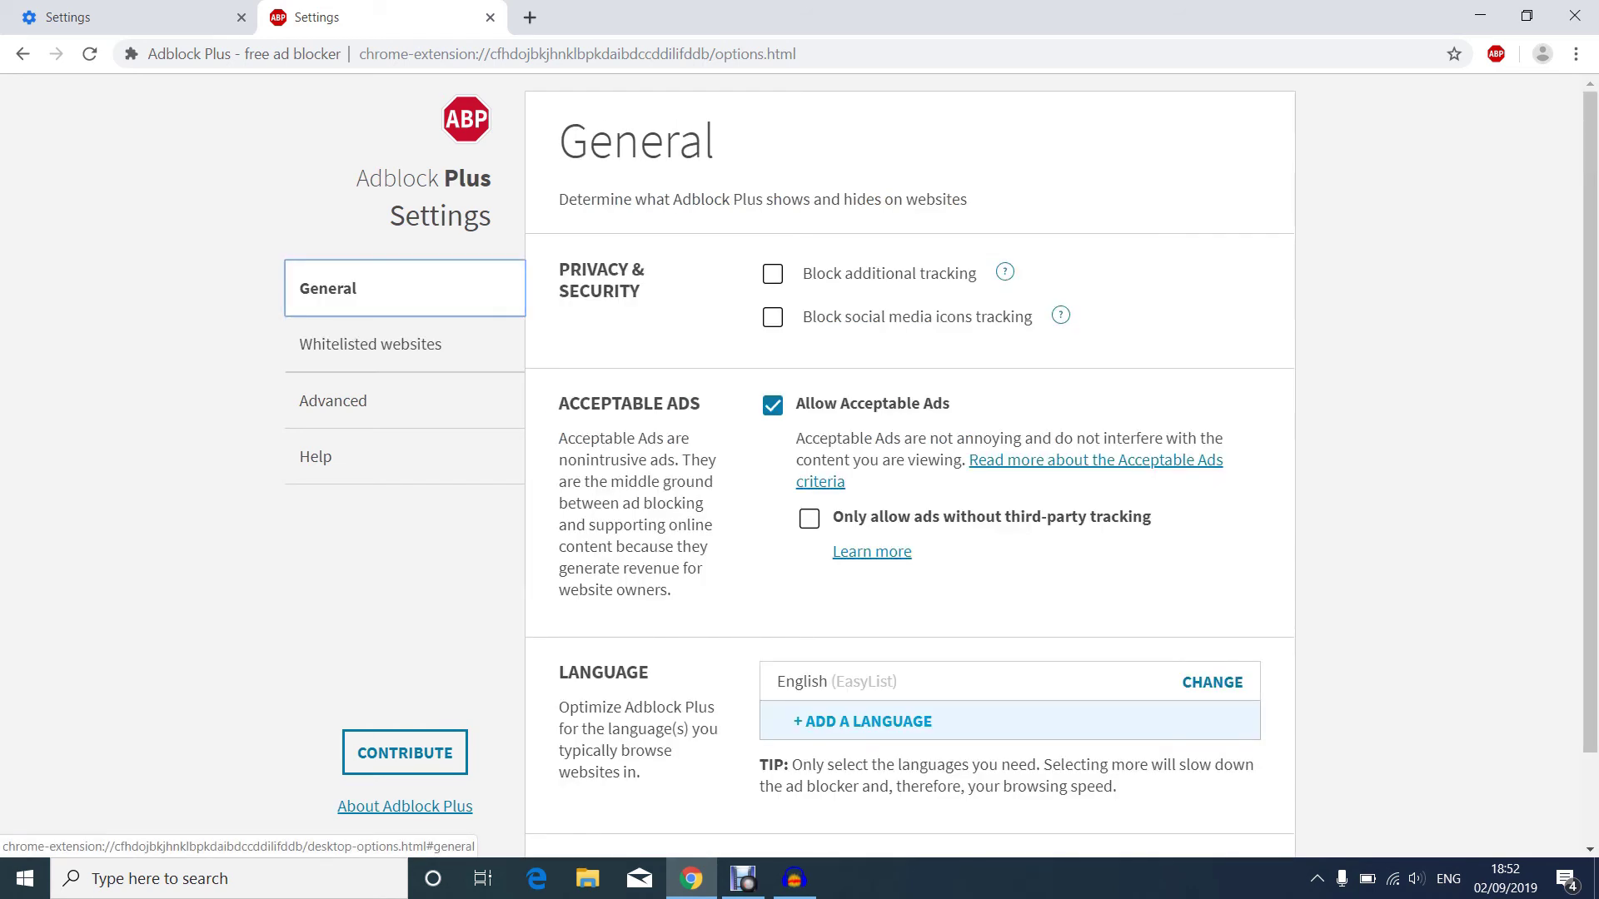